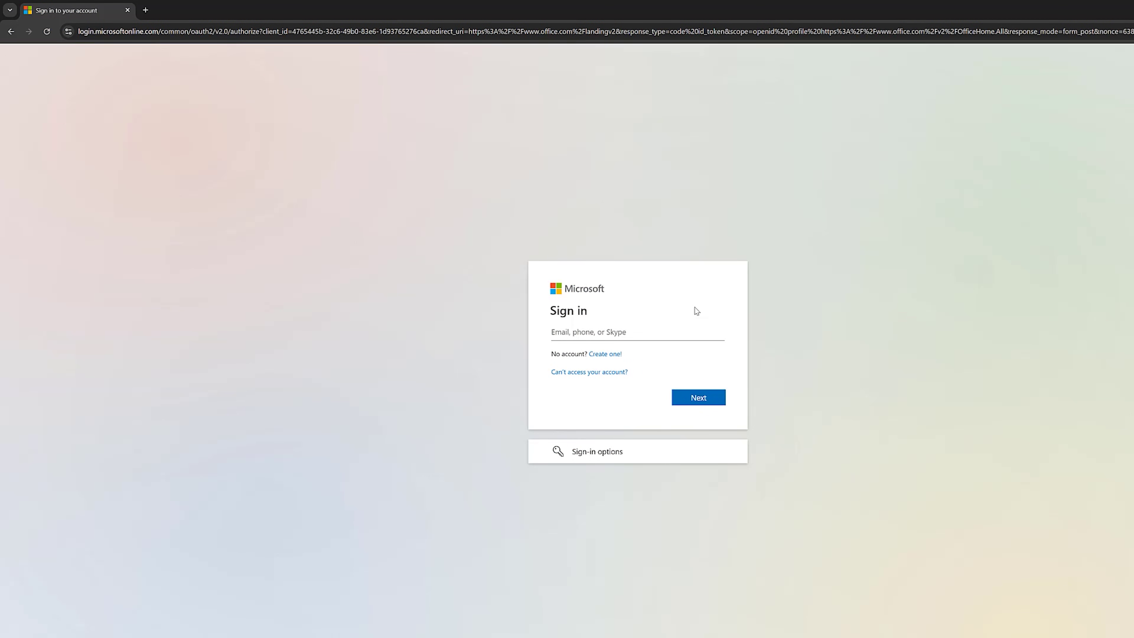
pyautogui.click(626, 331)
pyautogui.click(702, 404)
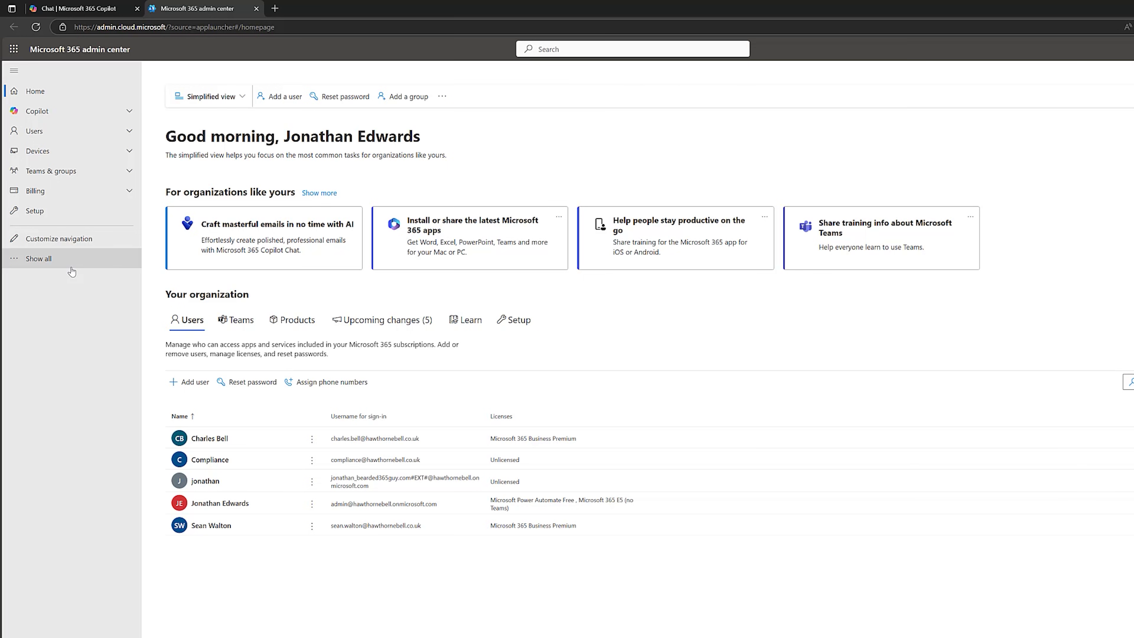
# - Expand the full list of admin areas in the left navigation with Show all
pyautogui.click(72, 258)
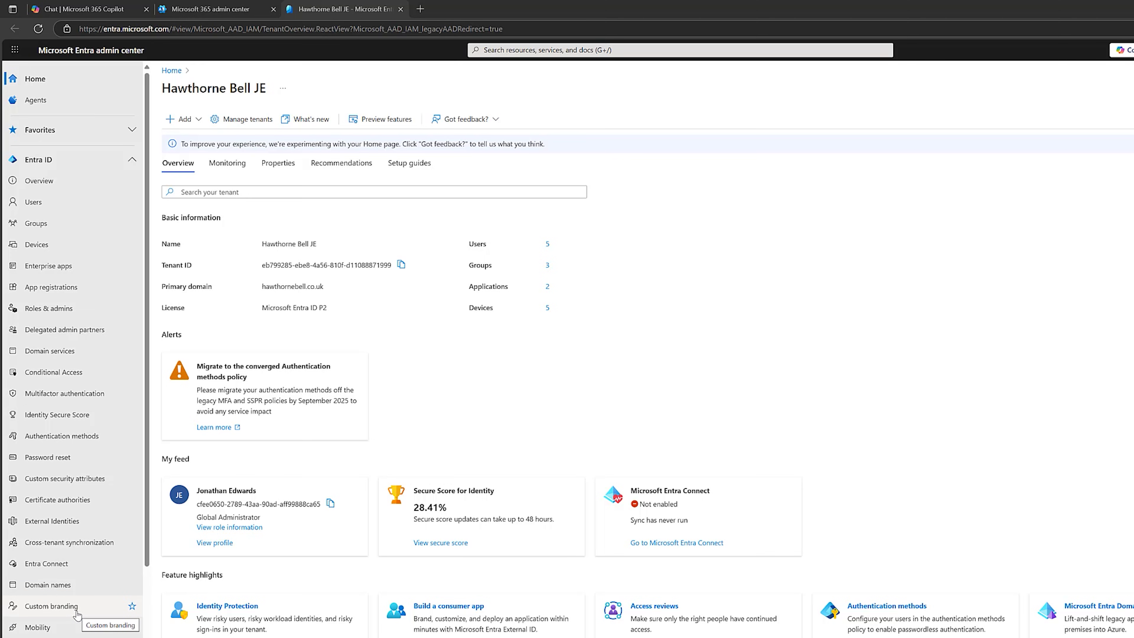
# - Open Custom branding and begin customizing the Default sign-in experience
pyautogui.click(52, 606)
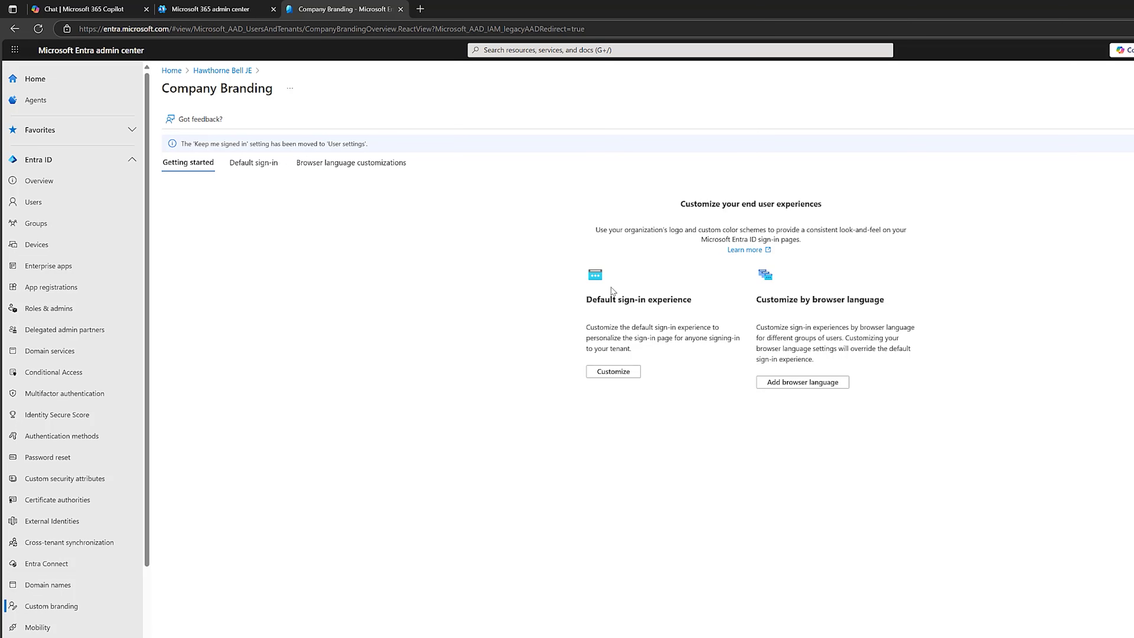
pyautogui.click(620, 372)
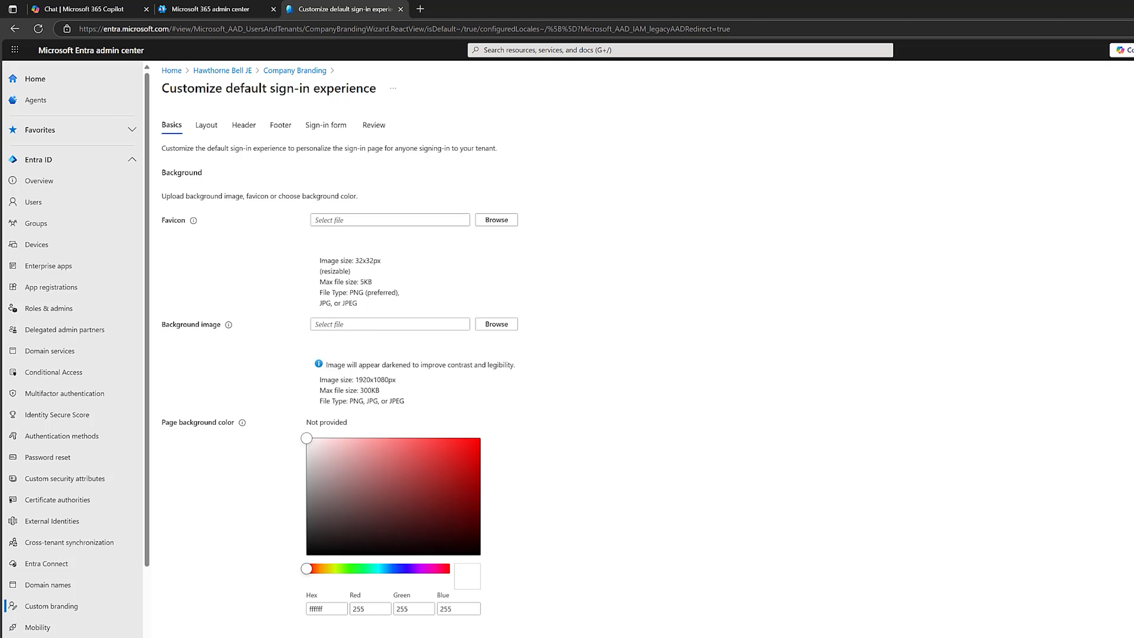
pyautogui.hotkey('alt', 'Tab')
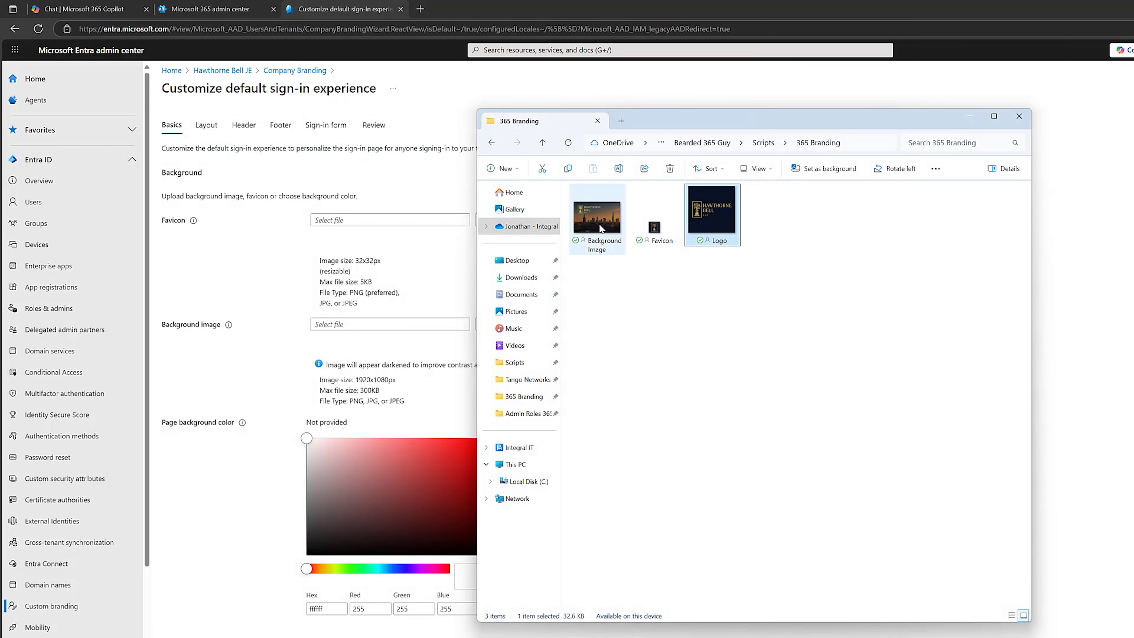
pyautogui.doubleClick(600, 230)
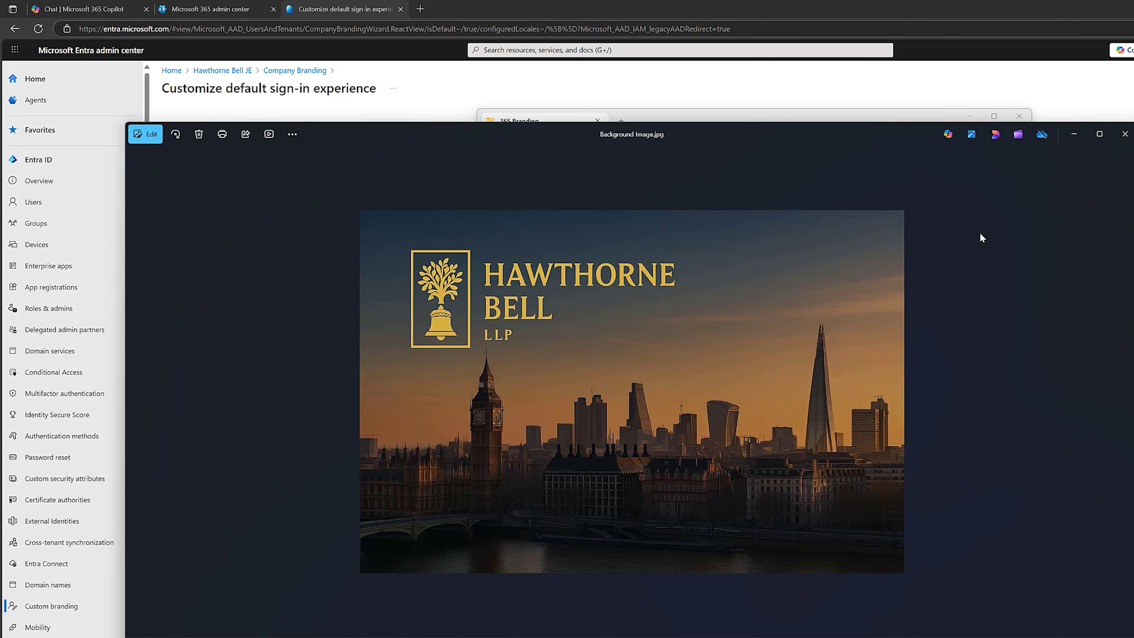
pyautogui.click(1124, 134)
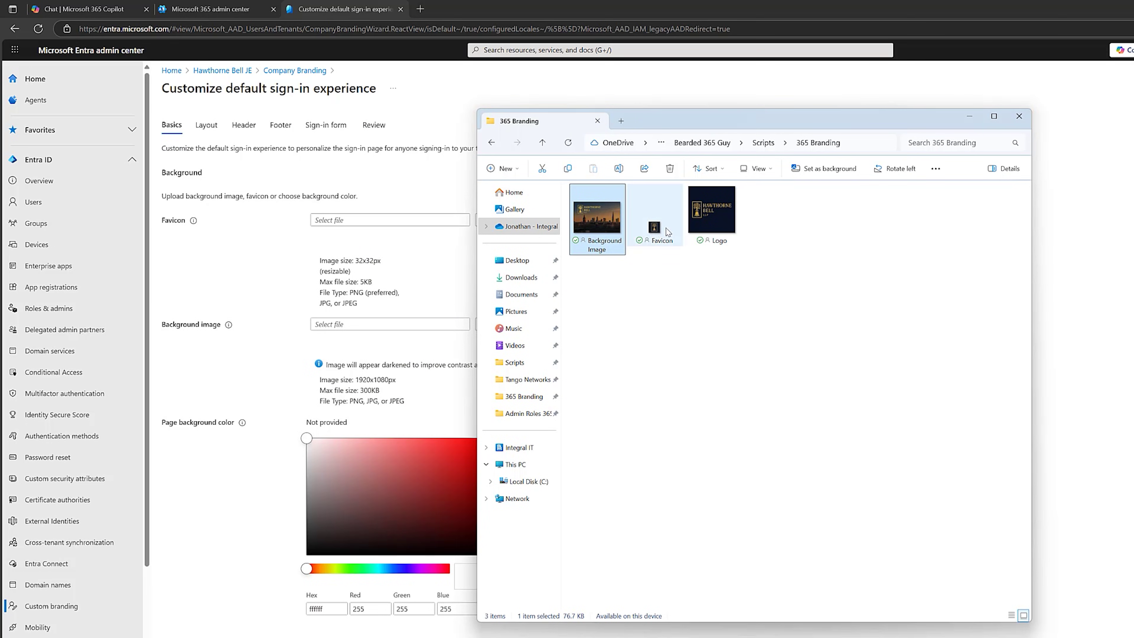
pyautogui.click(968, 117)
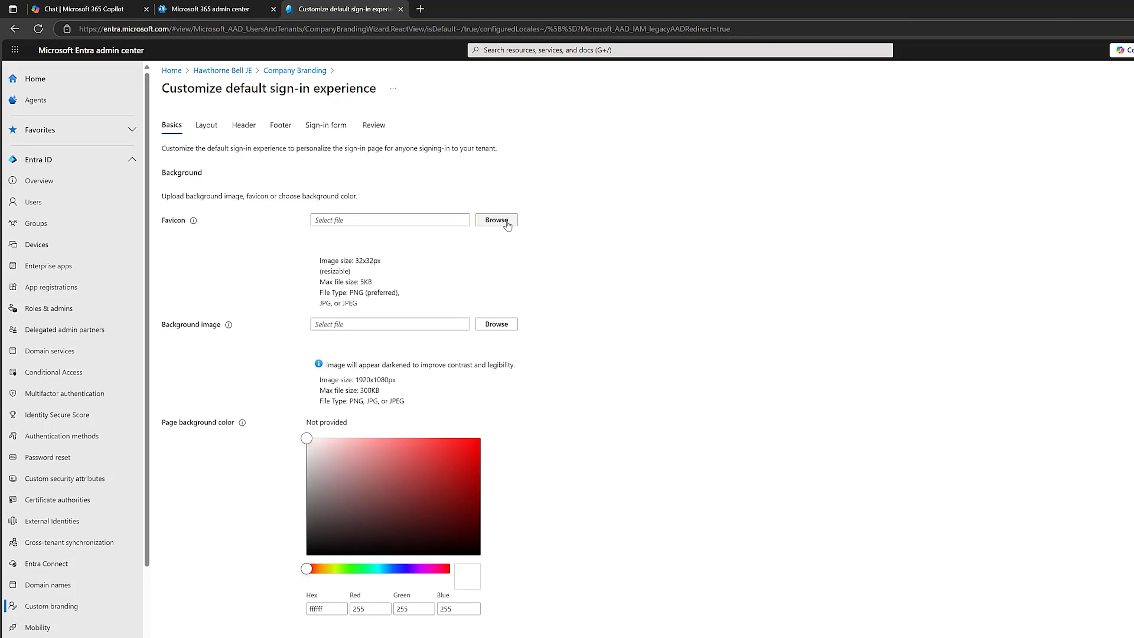
# - Upload Favicon.png as the sign-in page favicon
pyautogui.click(496, 220)
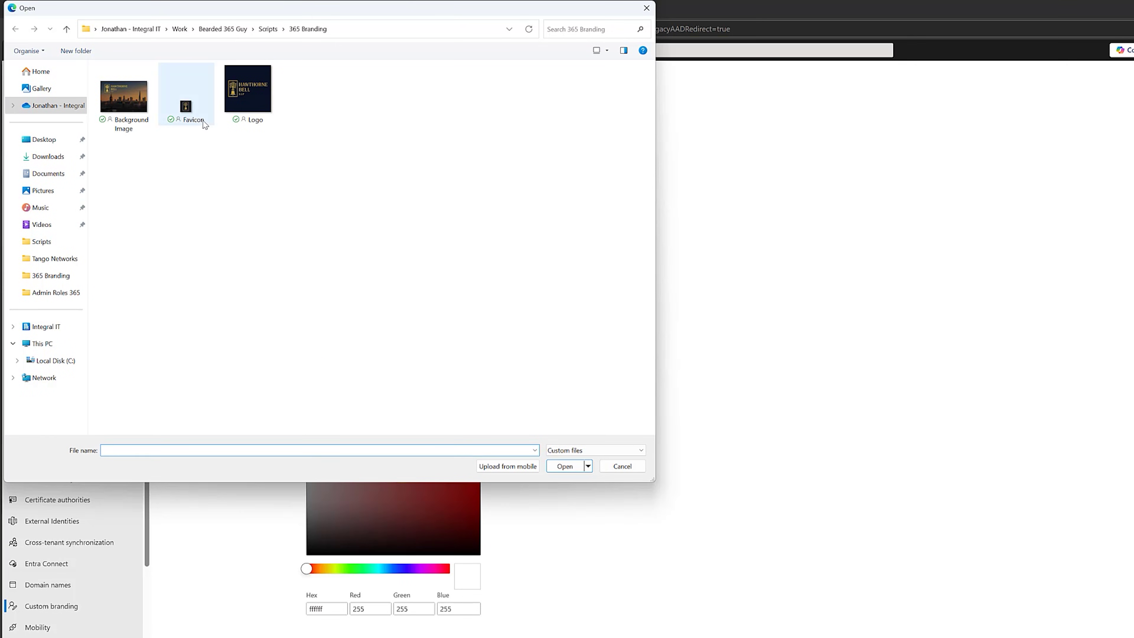
pyautogui.click(195, 113)
pyautogui.click(564, 466)
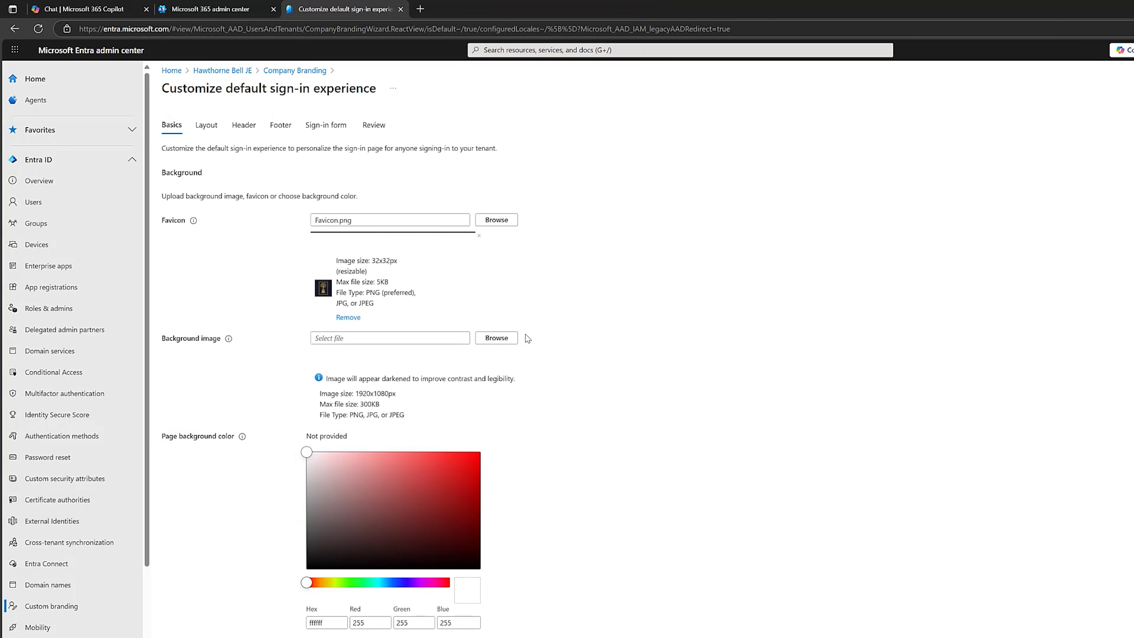
# - Upload the skyline Background Image.jpg as the sign-in background and proceed to Layout
pyautogui.click(509, 338)
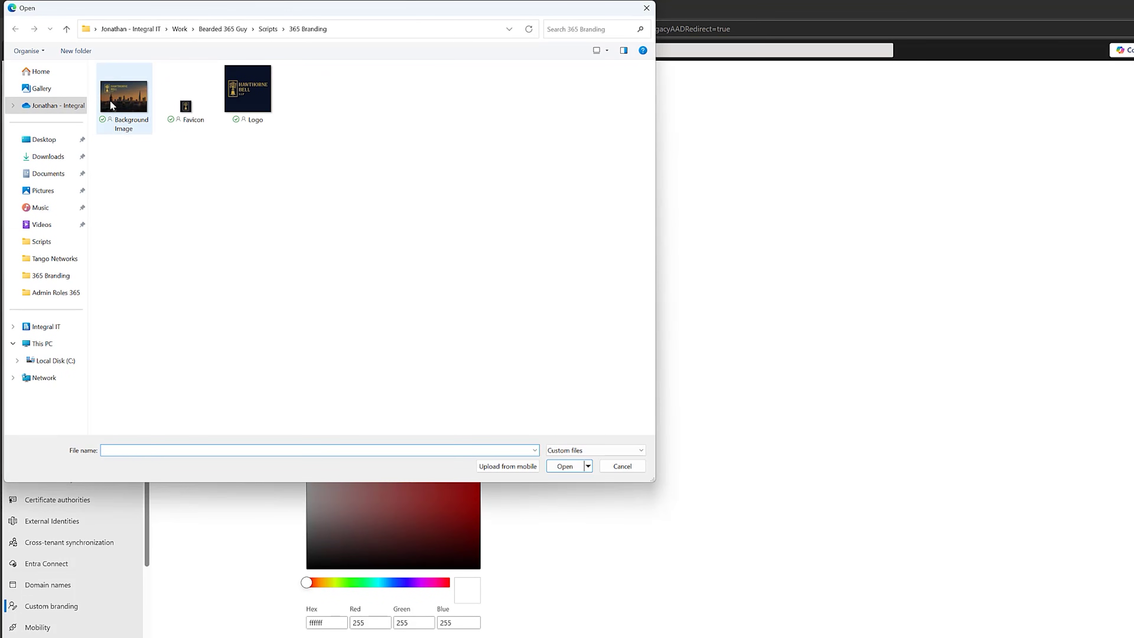
pyautogui.click(110, 99)
pyautogui.click(559, 466)
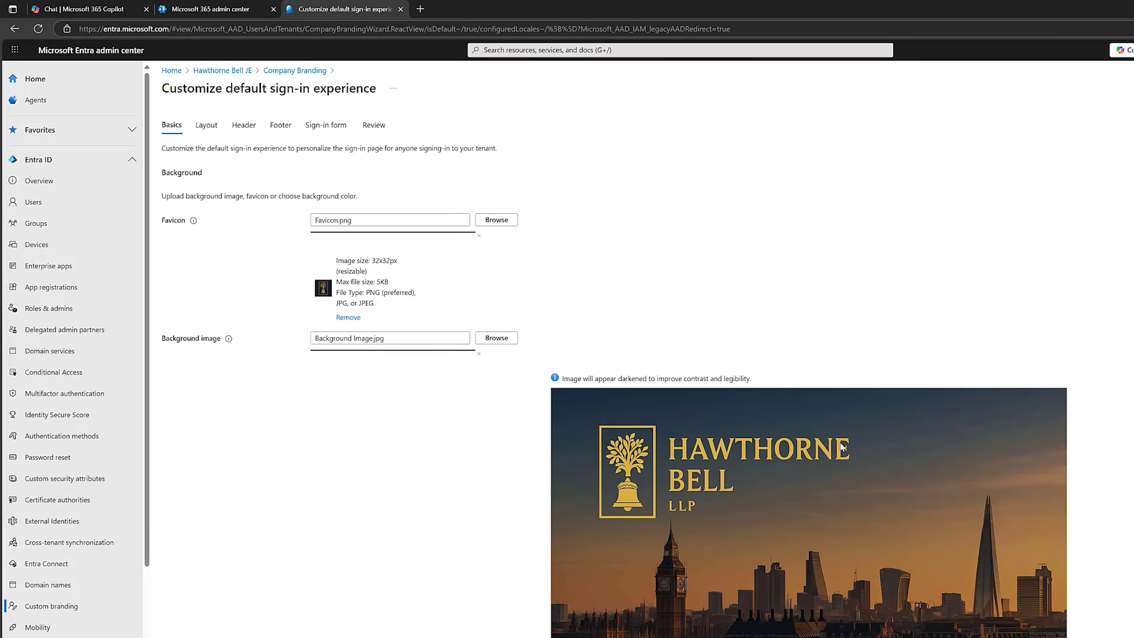
pyautogui.scroll(-5, 275, 526)
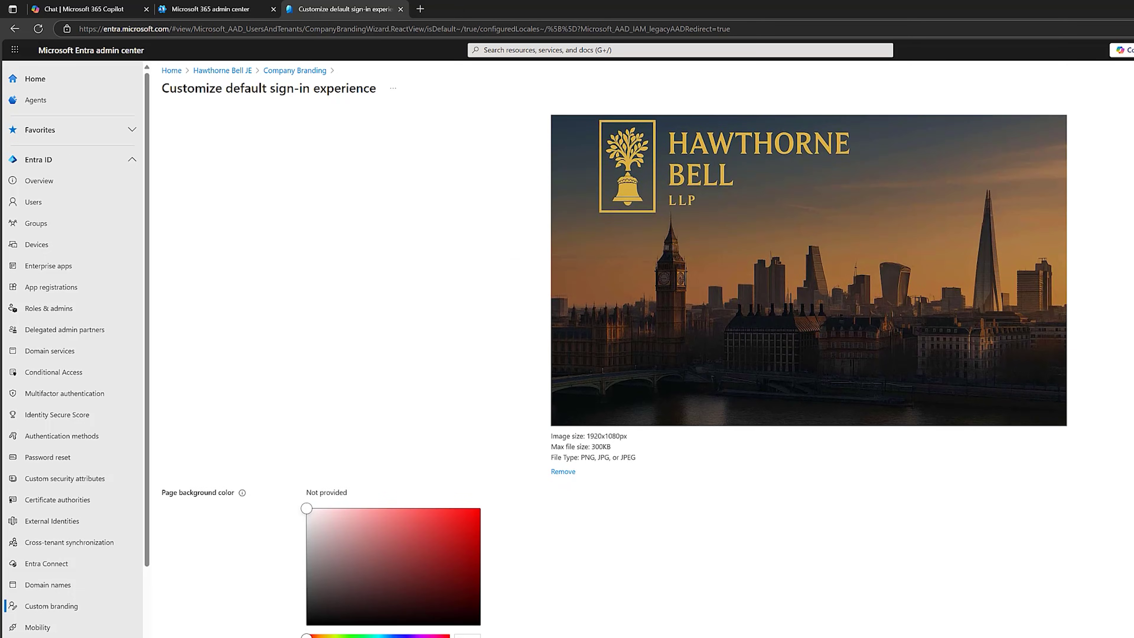
pyautogui.click(638, 584)
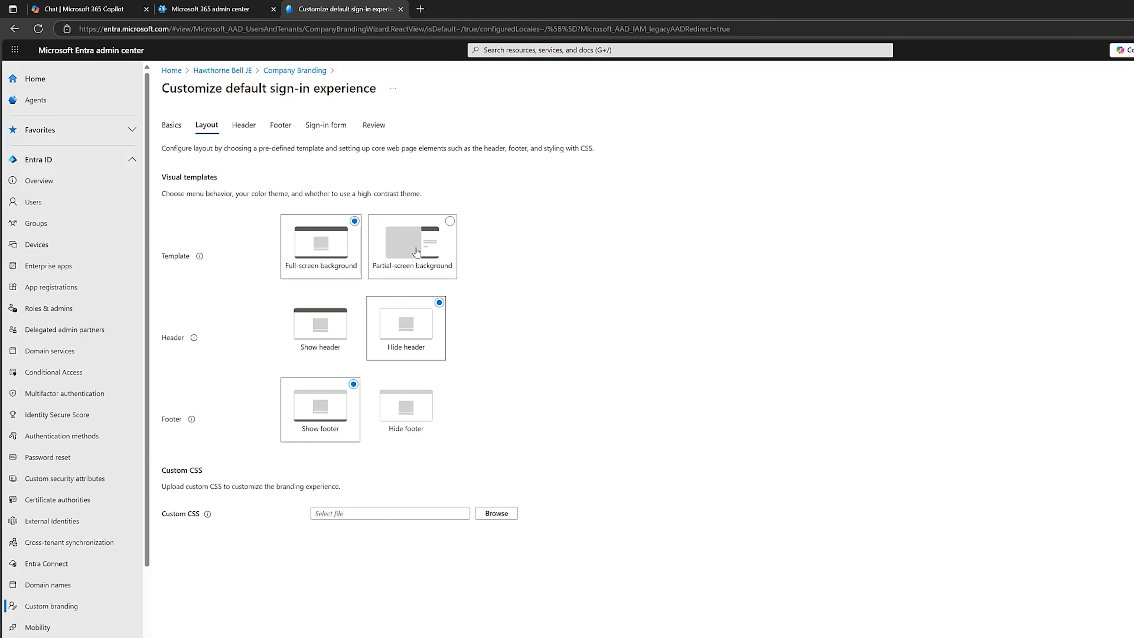
# - Choose the Partial-screen background layout template
pyautogui.click(415, 252)
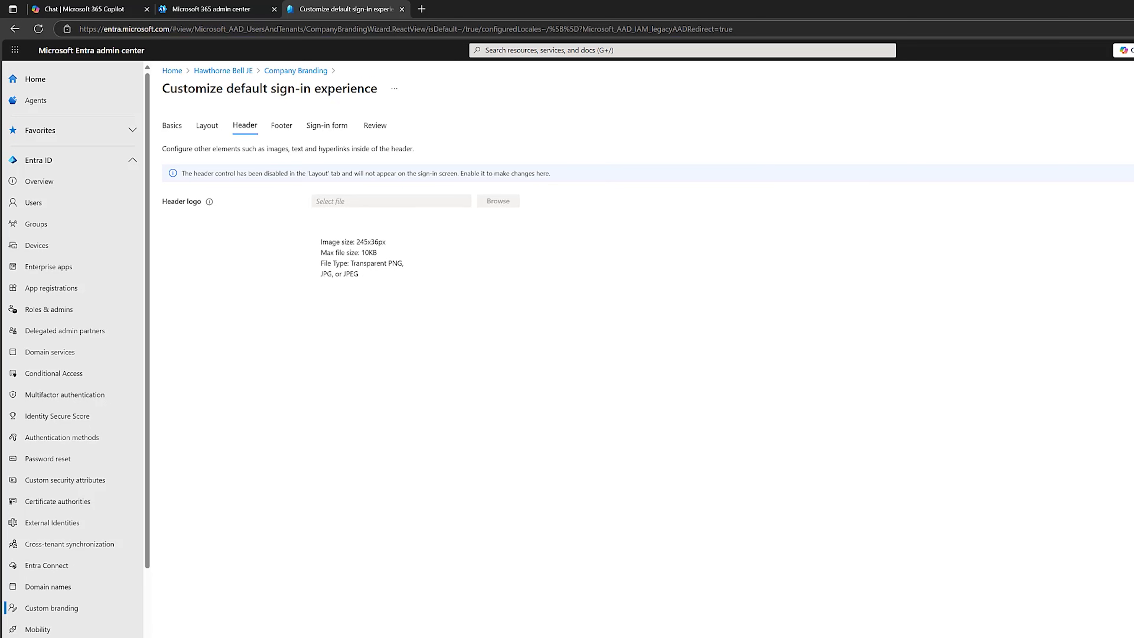
# - Go to the Footer step showing the Privacy & Cookies and Terms of Use links
pyautogui.click(631, 634)
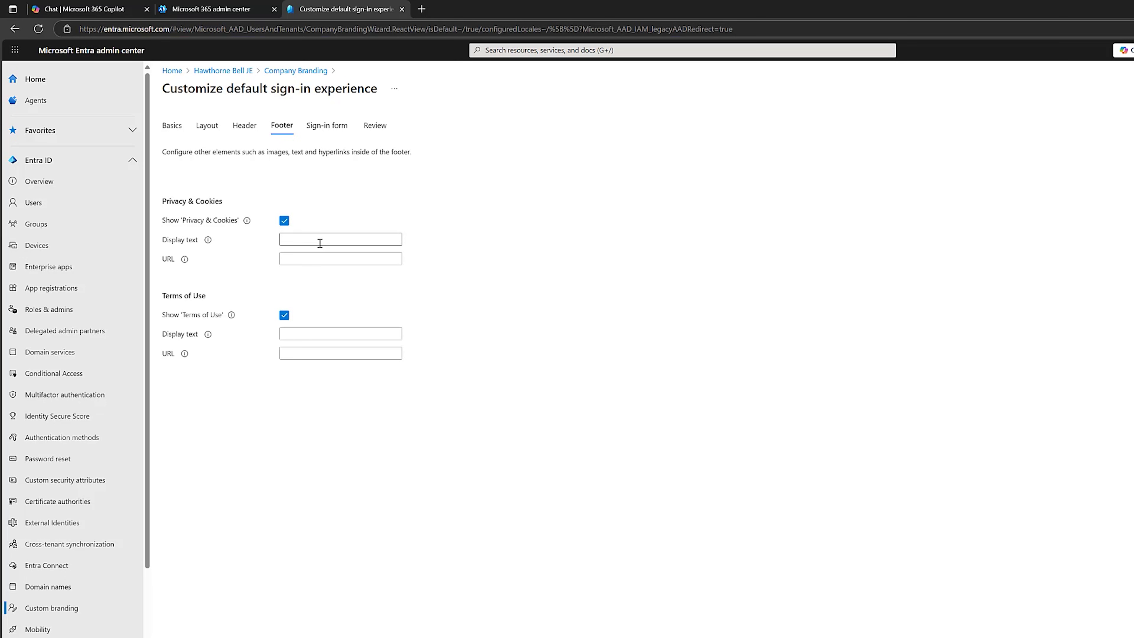
# - Fill in the Privacy & Cookies link text and its hawthornebell.com privacy URL
pyautogui.click(352, 240)
pyautogui.write('Read Our Privacy & Cookie Policy')
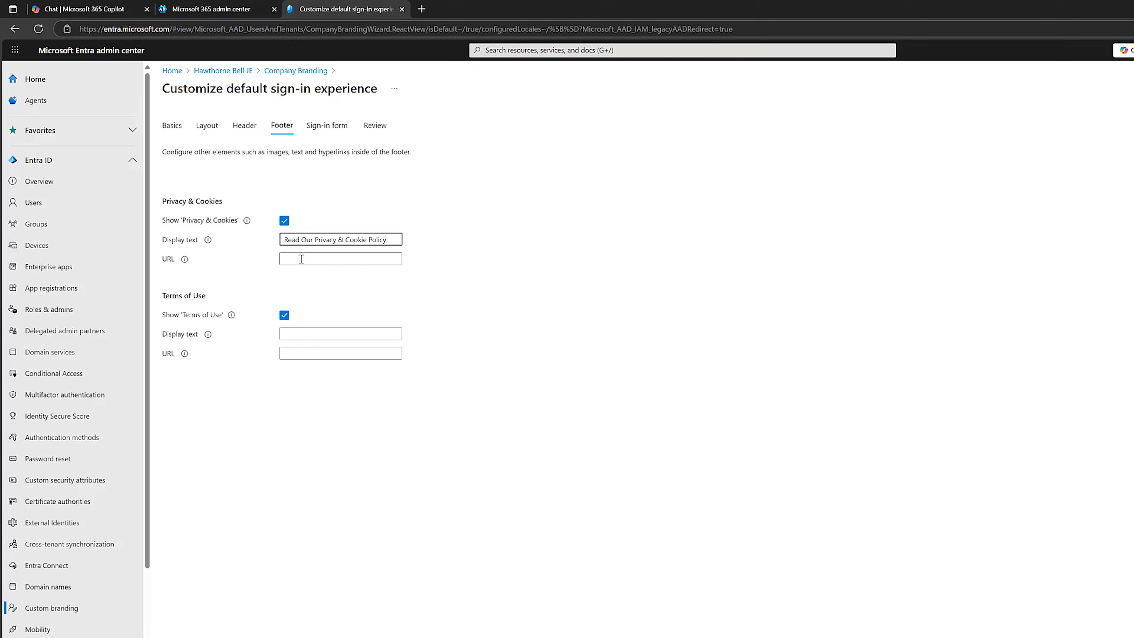
pyautogui.click(303, 258)
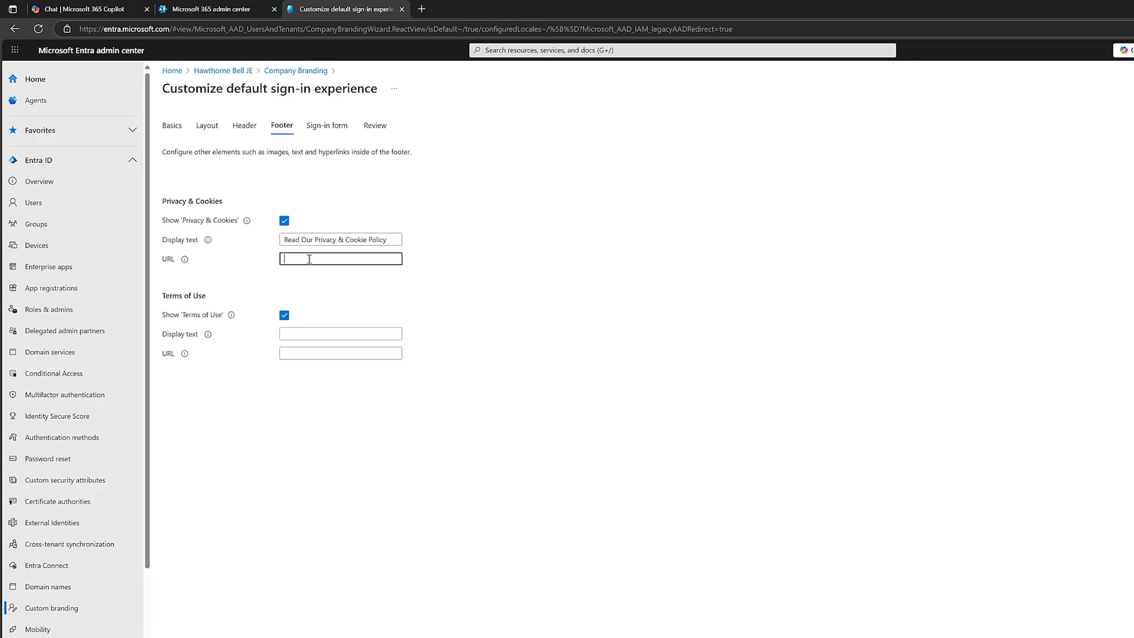
pyautogui.hotkey('ctrl', 'v')
pyautogui.click(316, 283)
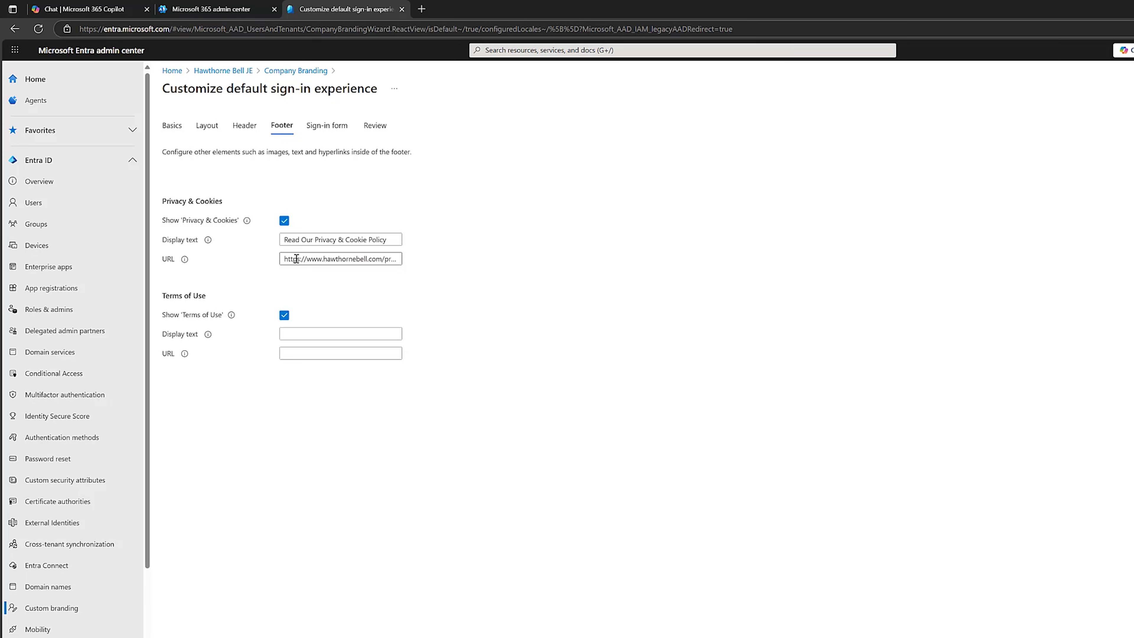
pyautogui.moveTo(296, 259); pyautogui.dragTo(399, 275)
pyautogui.click(360, 260)
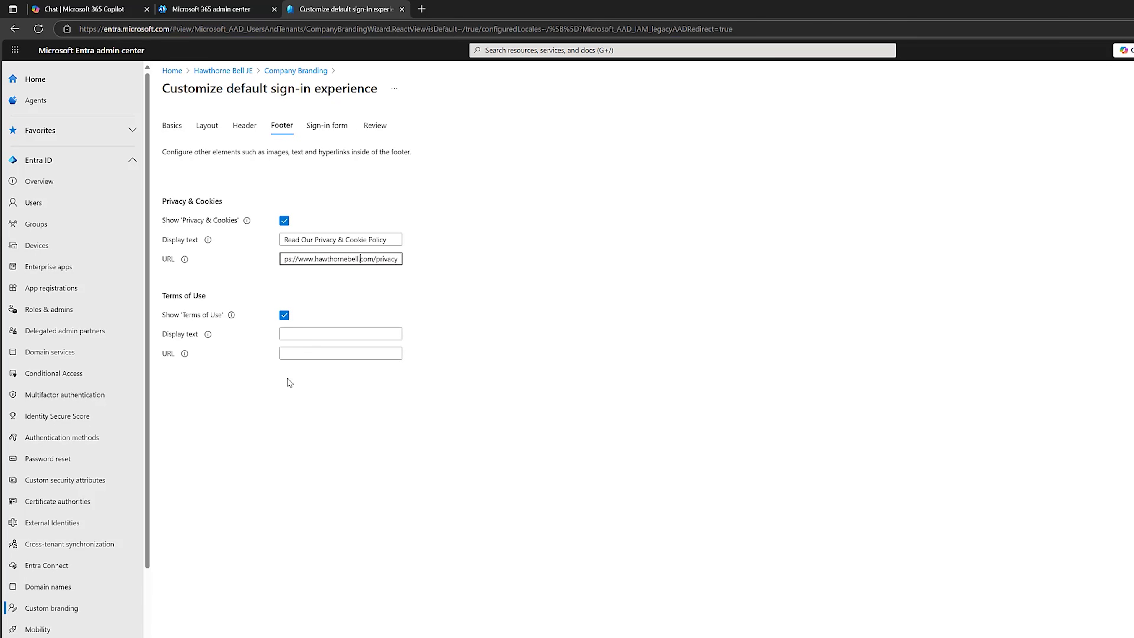
# - Set the Terms of Use link text to 'Read Our Terms Of Use' with its hawthornebell.com URL
pyautogui.click(296, 335)
pyautogui.write('Read Our Terms Of Use')
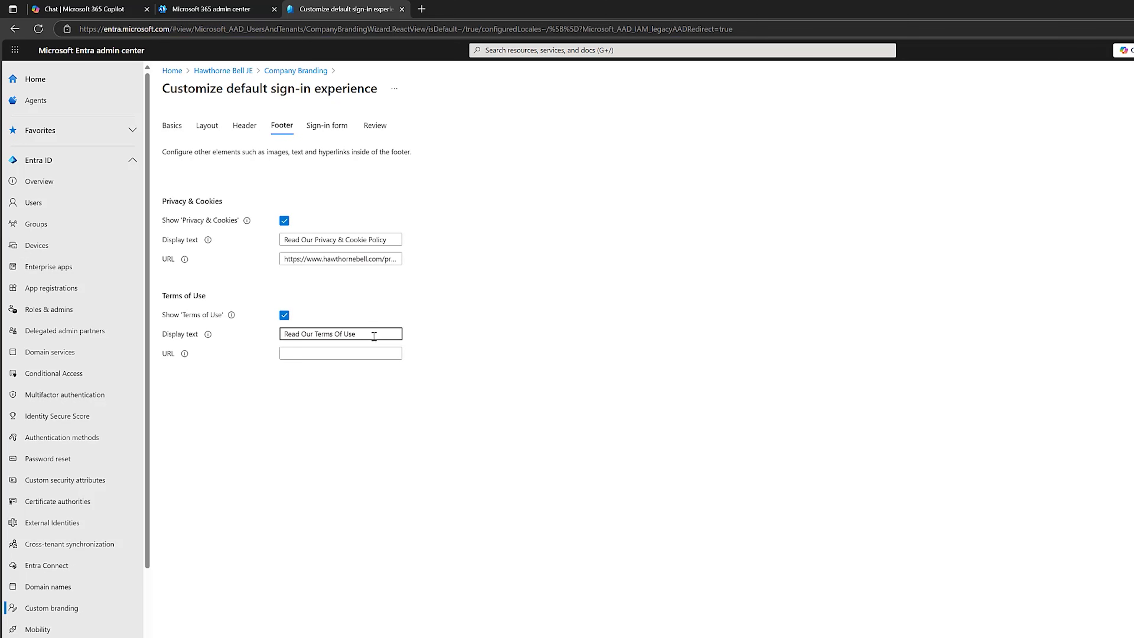
pyautogui.click(360, 352)
pyautogui.write('https://www.hawthornebell.com/terms')
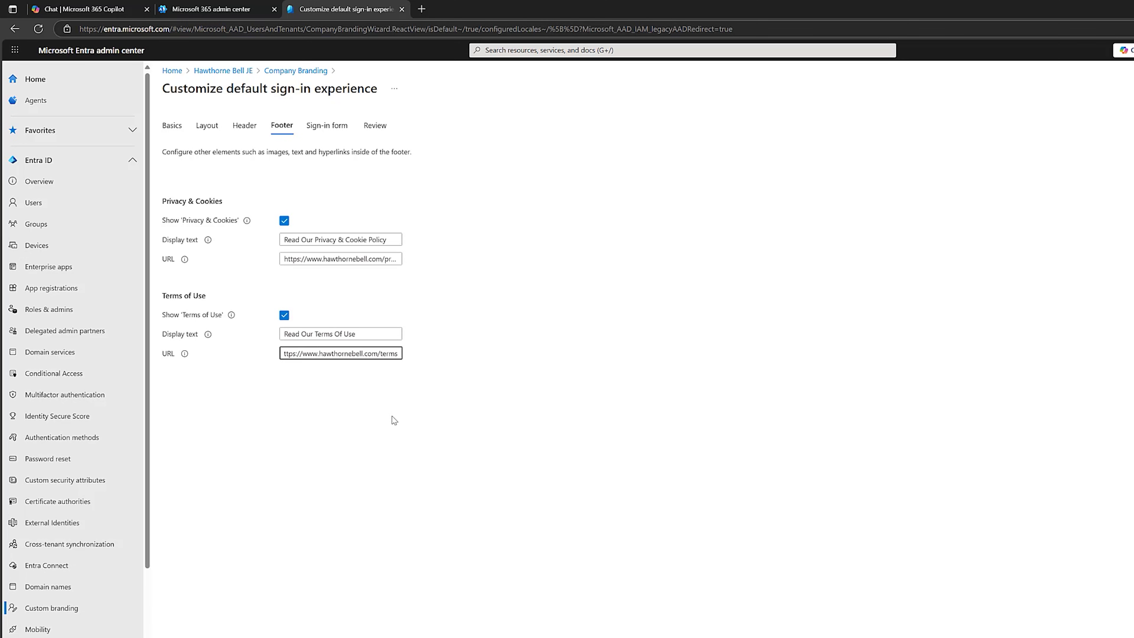
pyautogui.click(418, 418)
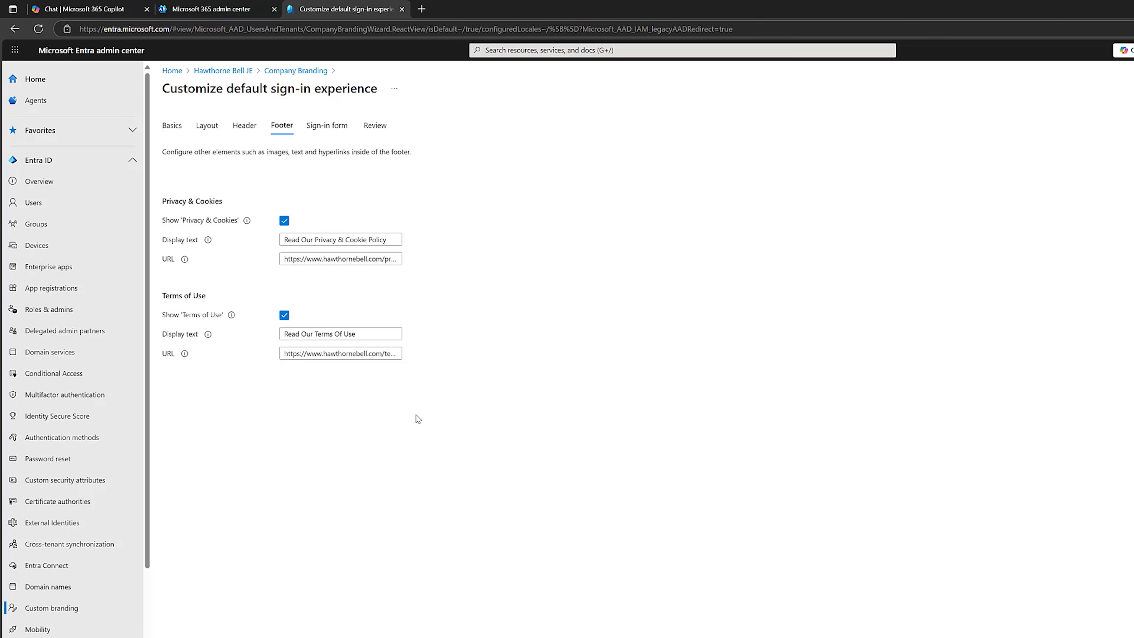
pyautogui.click(450, 634)
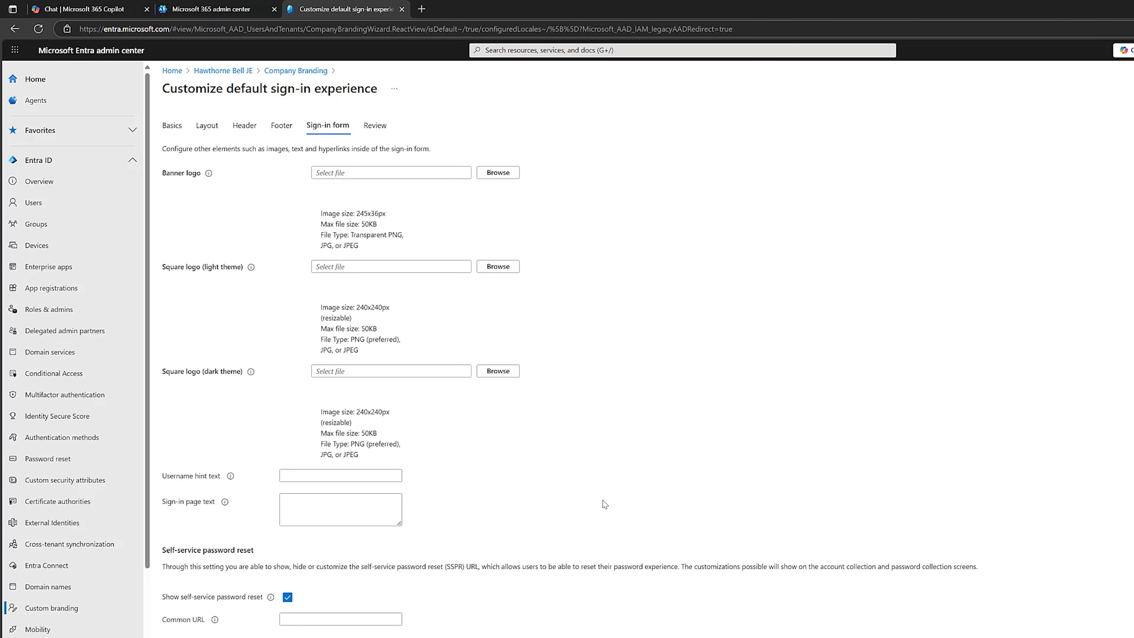
# - Upload Logo.png for both the banner logo and the square logo
pyautogui.click(509, 178)
pyautogui.click(306, 89)
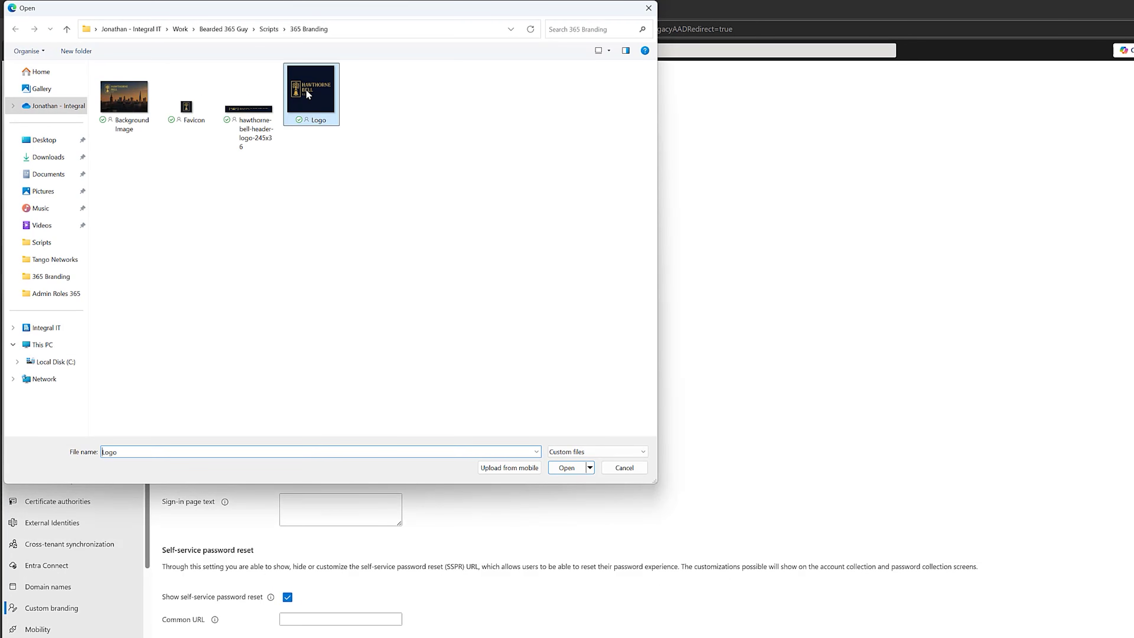
pyautogui.press('Return')
pyautogui.click(498, 413)
pyautogui.click(311, 94)
pyautogui.press('Return')
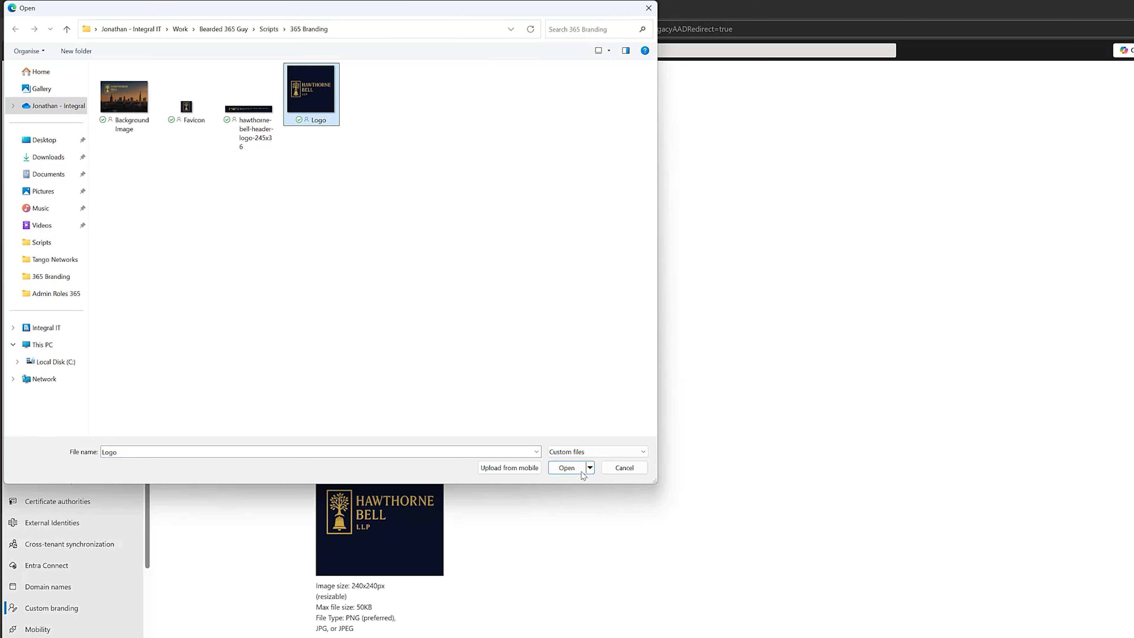
pyautogui.click(581, 470)
# - Paste the 'Solicitors of distinction only…' warning into the Sign-in page text
pyautogui.scroll(-10, 458, 508)
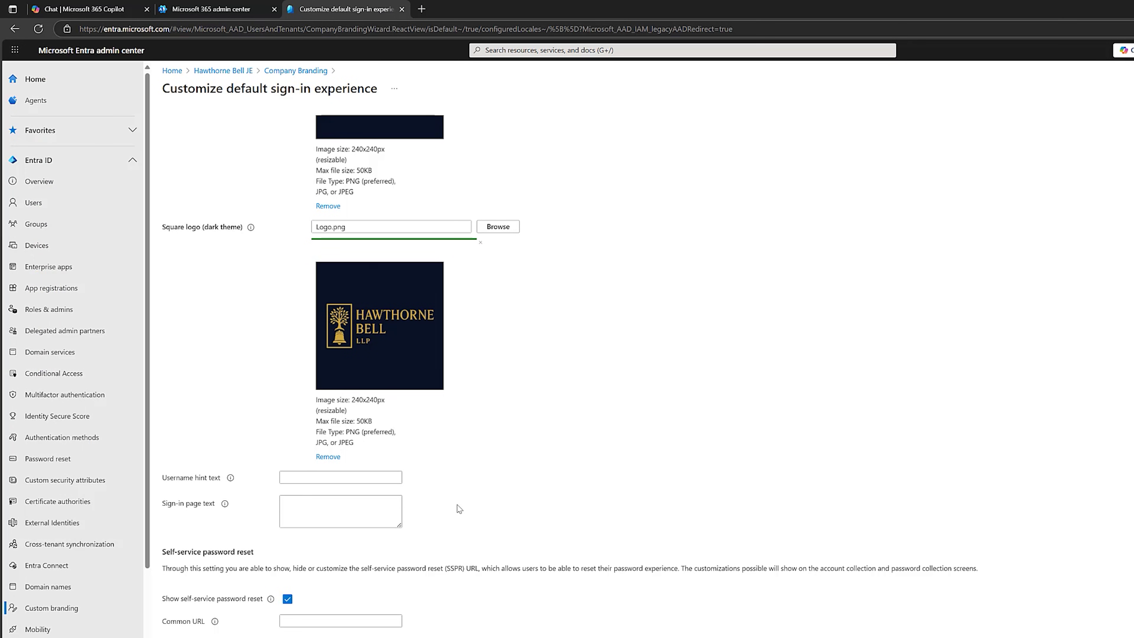
pyautogui.click(366, 507)
pyautogui.write("Solicitors of distinction only. If you weren't invited, you probably shouldn't be here. If this page looks unfamiliar please contact your IT department.")
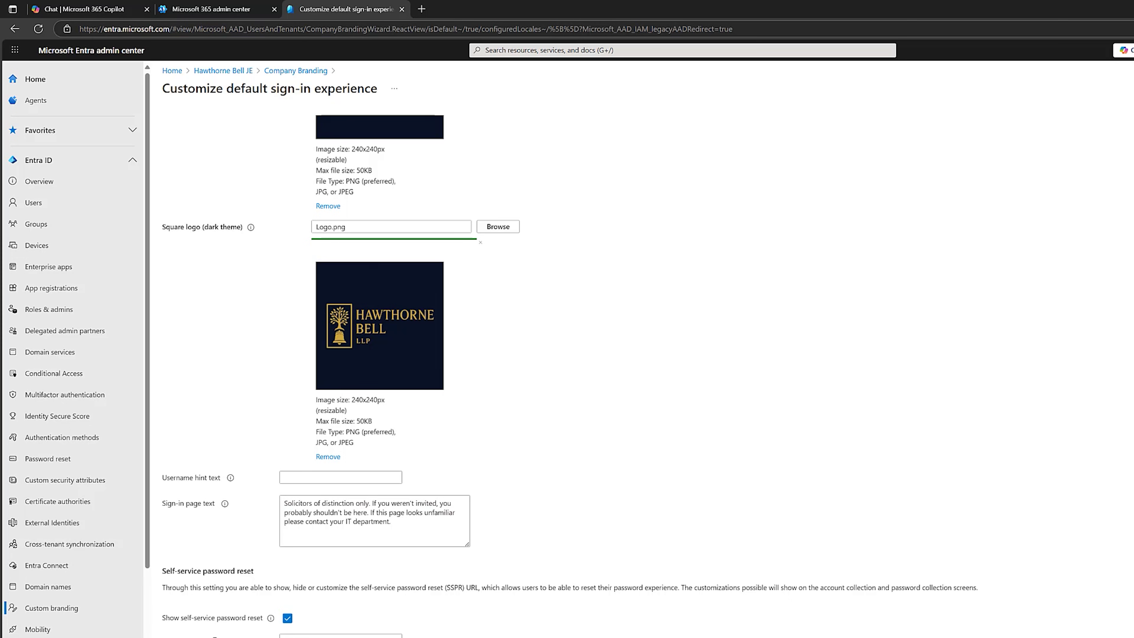
pyautogui.scroll(-1, 1036, 423)
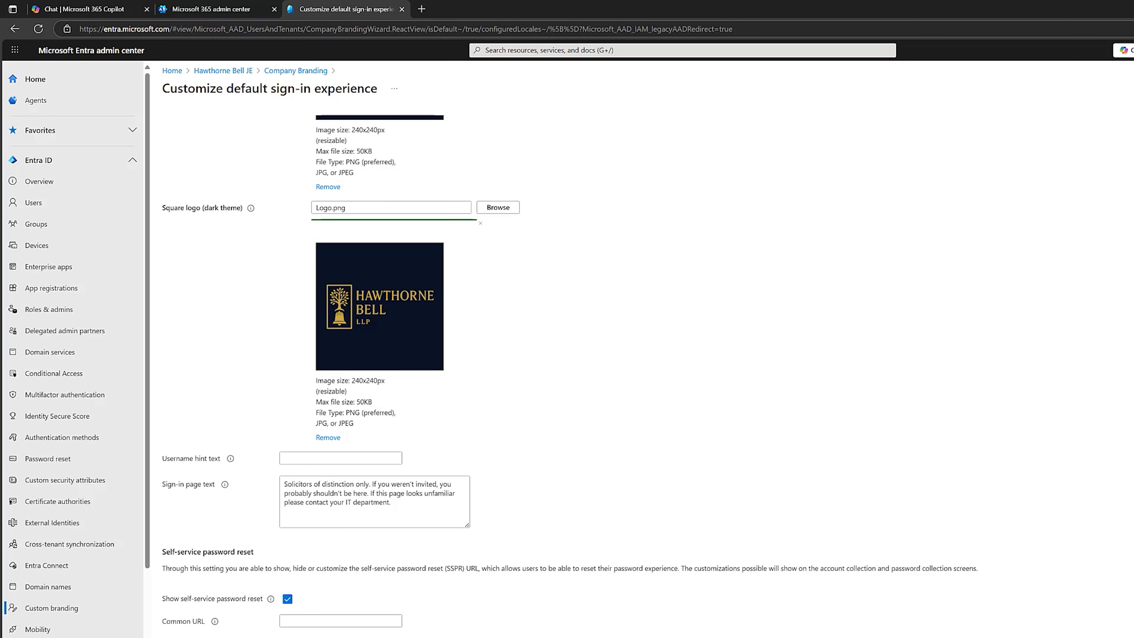
# - Open the Review summary of the custom branding settings
pyautogui.click(541, 569)
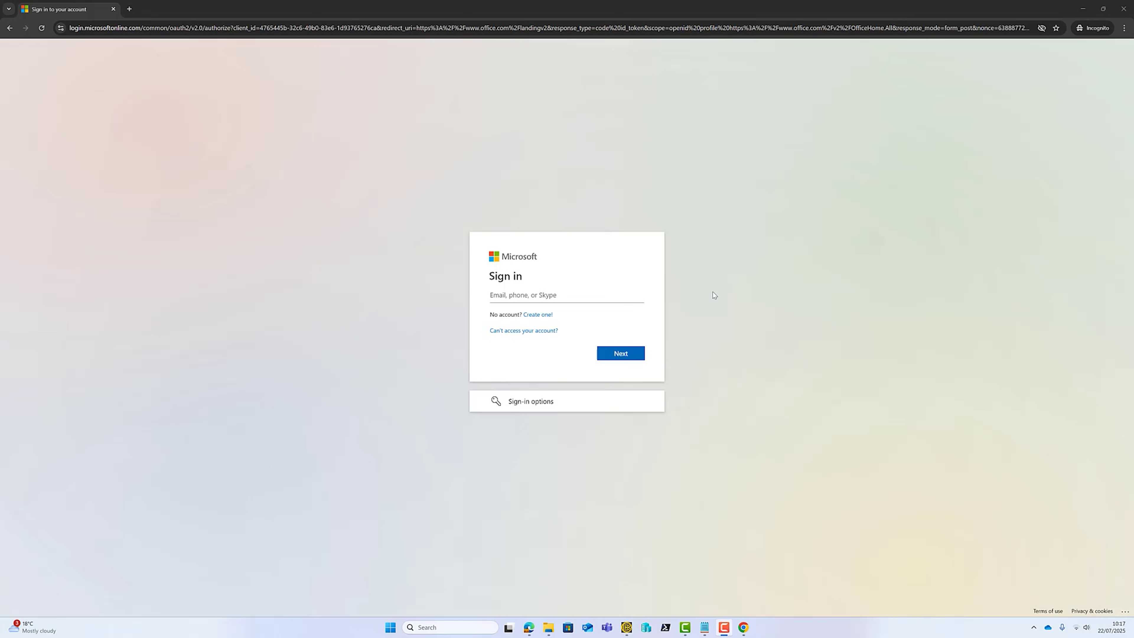
# - Paste the user's e-mail address and advance to the branded password page
pyautogui.hotkey('ctrl', 'v')
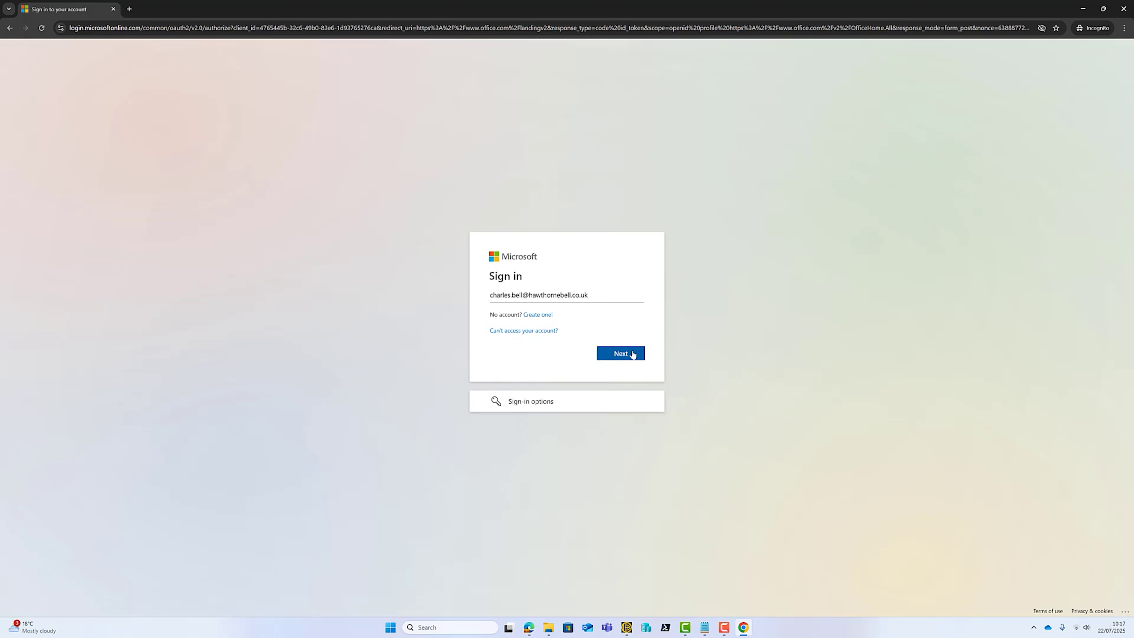
pyautogui.click(632, 354)
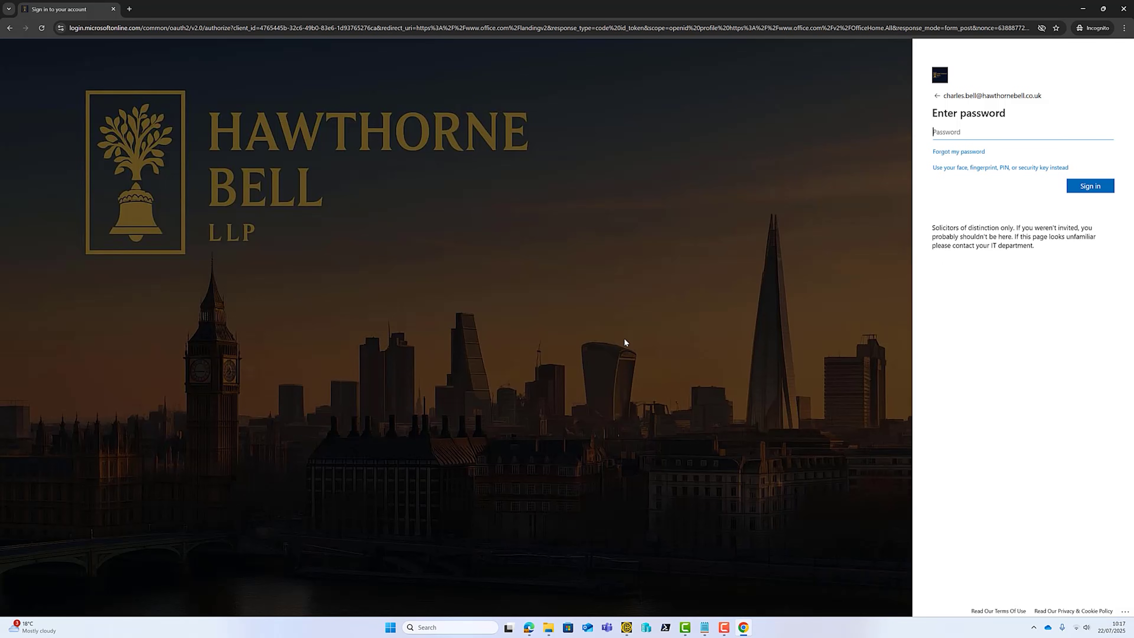